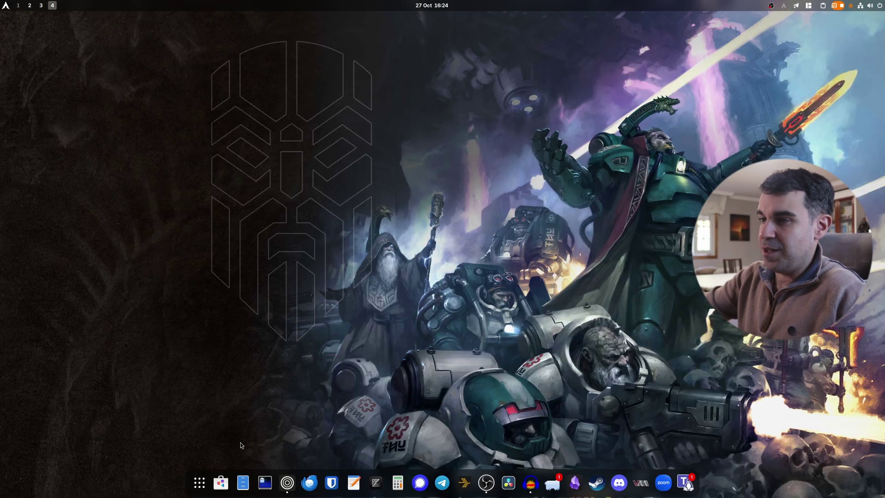
Open GNOME Software from the dock and search the store for 'faugus'.
click(222, 481)
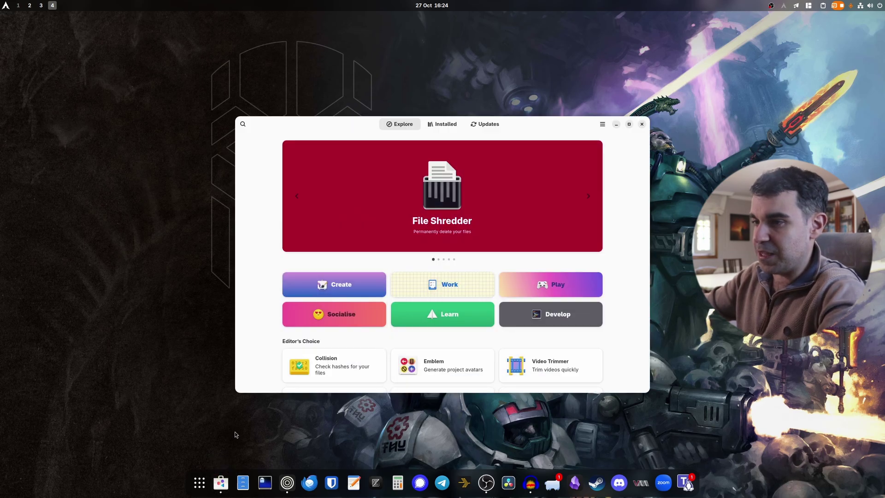
click(242, 124)
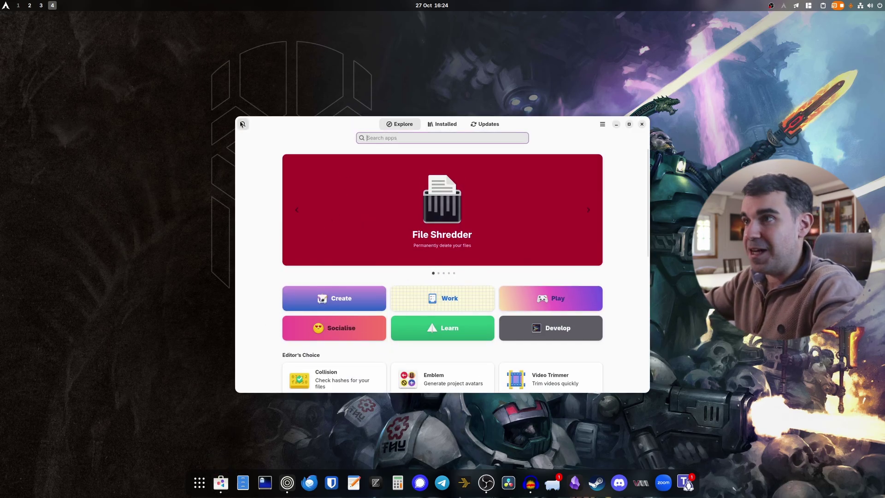
text(faugus)
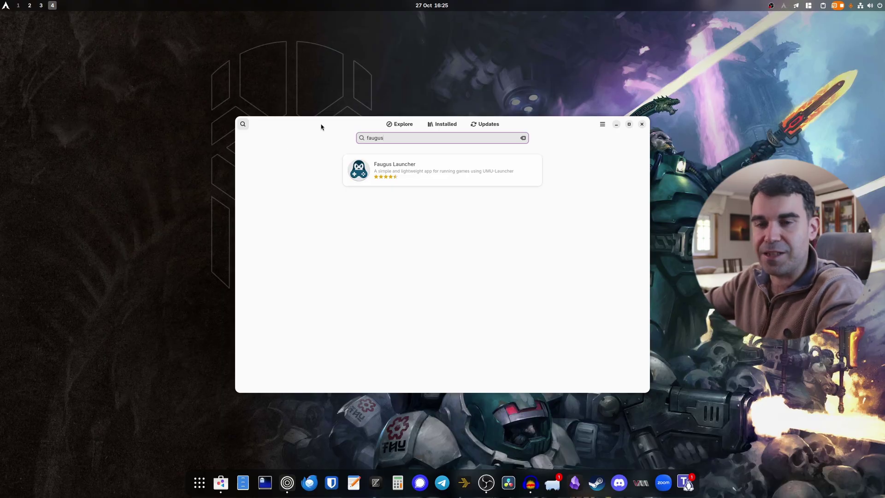
drag(321, 125, 292, 129)
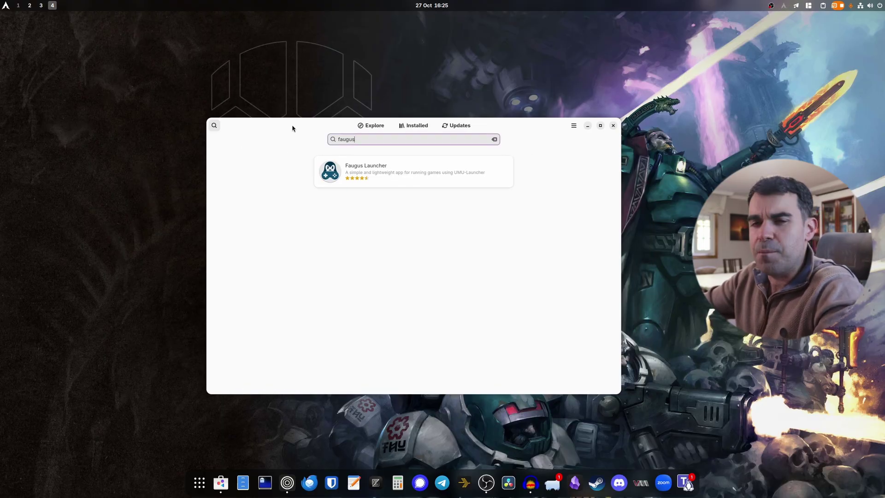
Install Faugus Launcher from its store page, then launch it once installed.
click(369, 168)
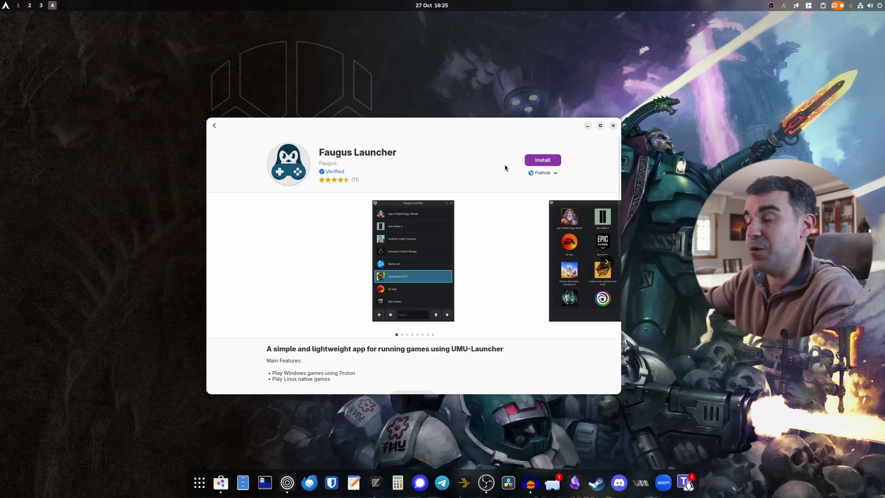
click(542, 161)
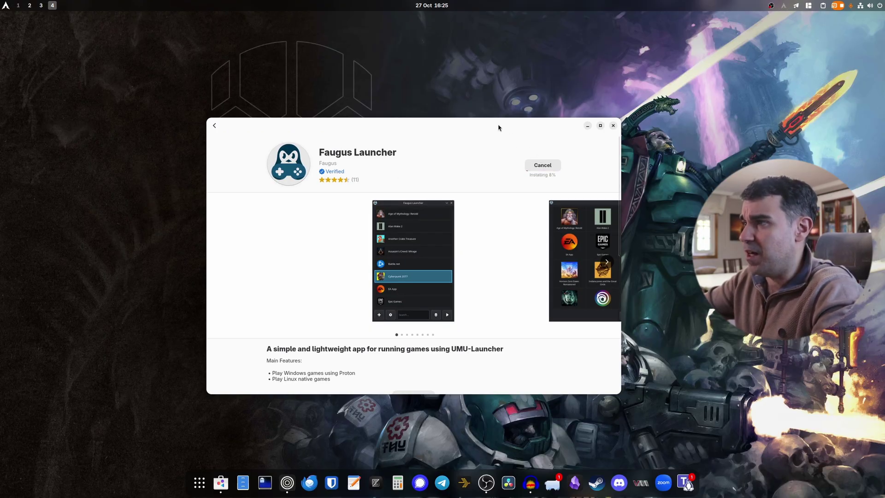
drag(500, 131, 450, 125)
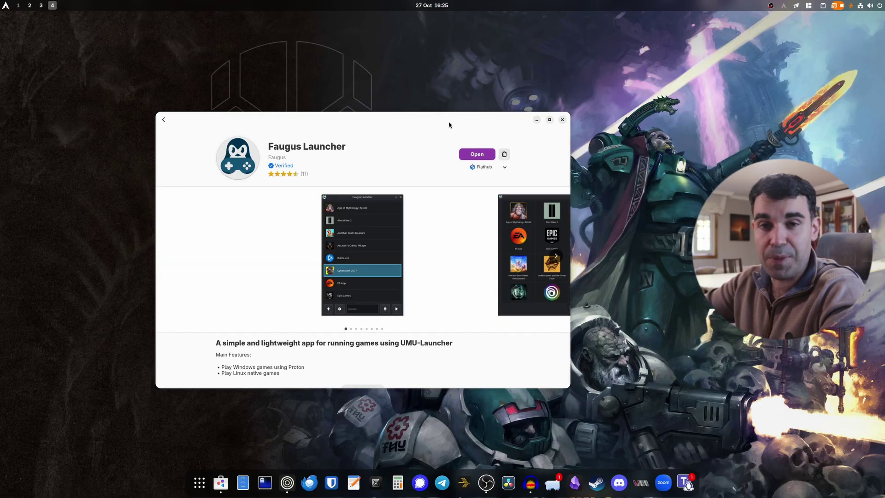
drag(450, 125, 375, 106)
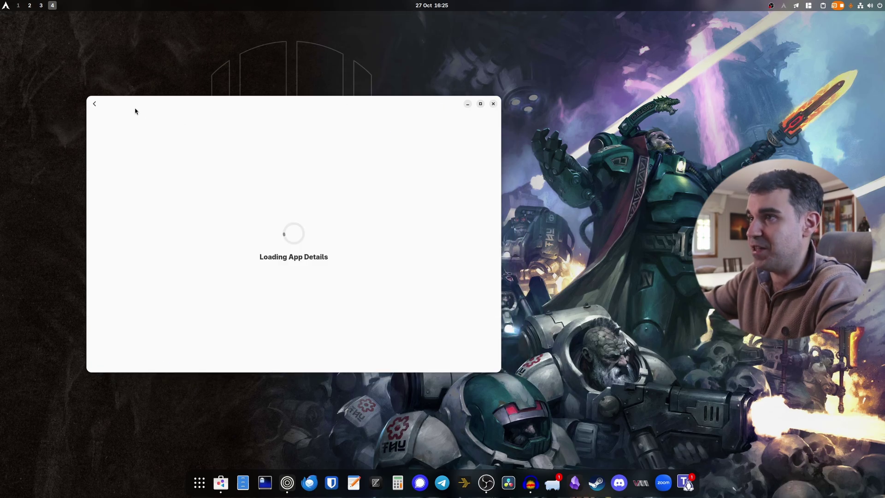
drag(87, 98, 123, 103)
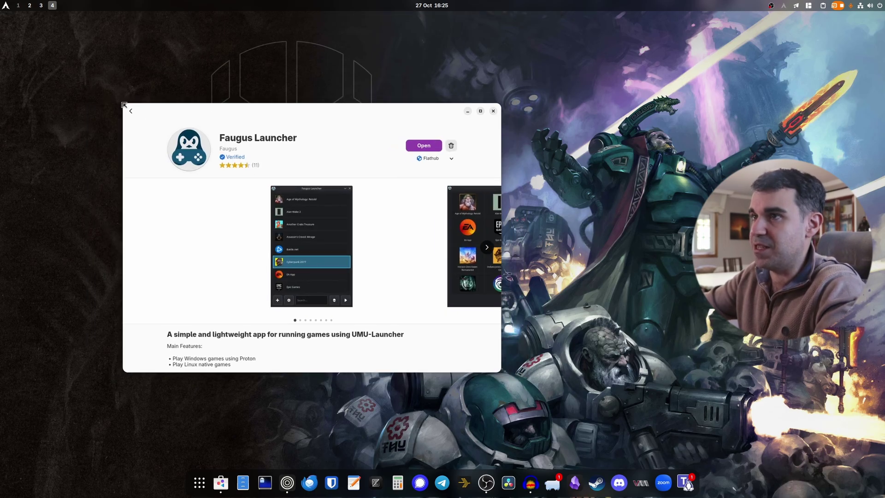
click(424, 145)
Move the Faugus Launcher window left and begin adding a new game or app.
click(493, 111)
drag(469, 150, 280, 131)
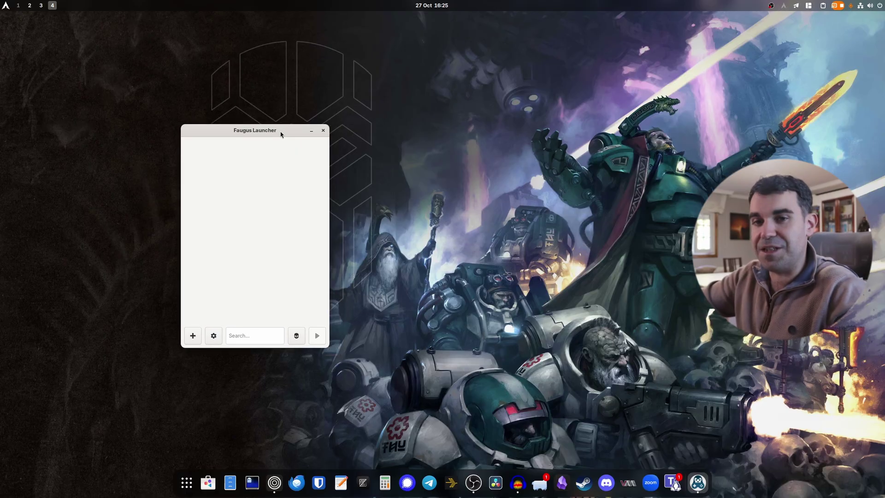
drag(281, 131, 270, 122)
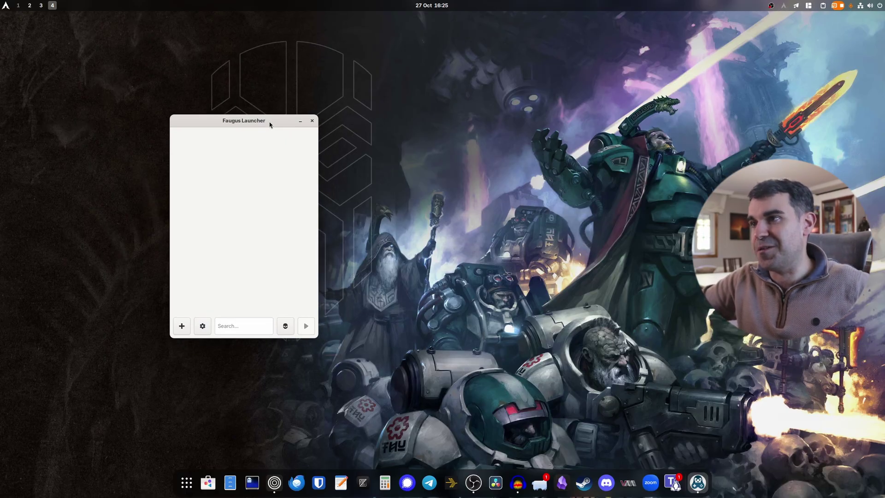
click(182, 326)
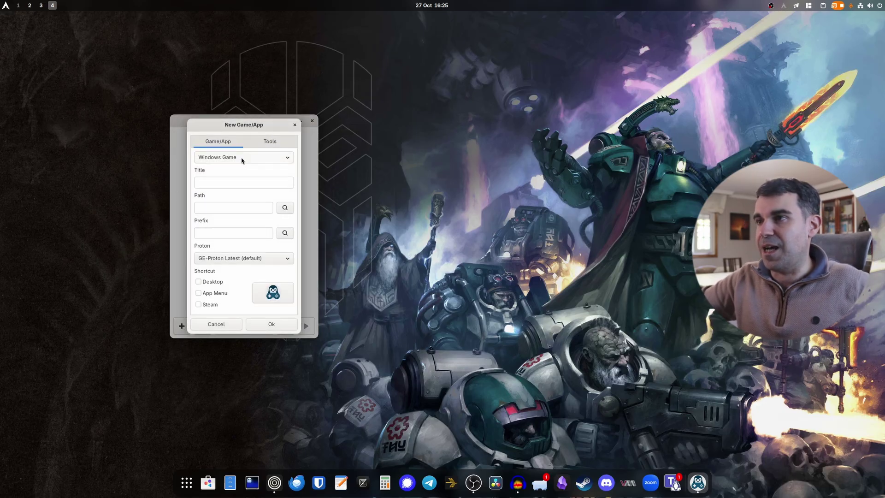
Choose Battle.net as the launcher type and inspect the auto-filled prefix path under Faugus.
click(214, 158)
click(221, 180)
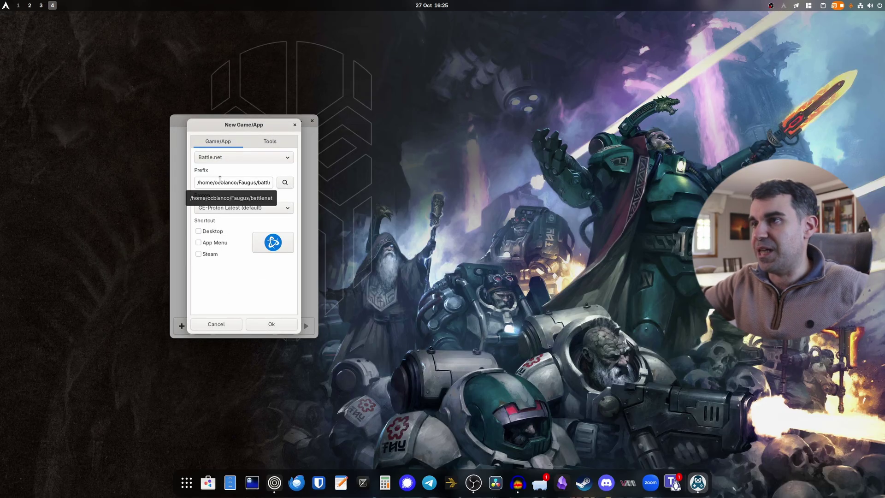
click(214, 183)
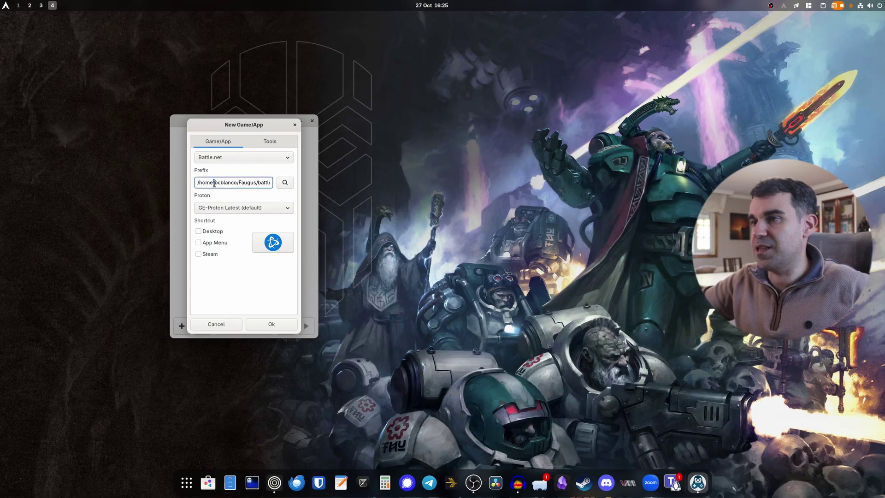
drag(214, 183, 278, 185)
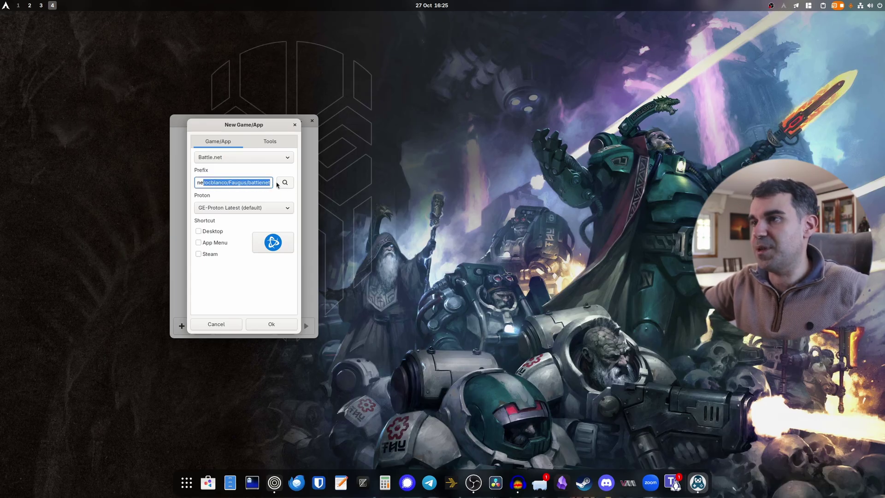
click(246, 182)
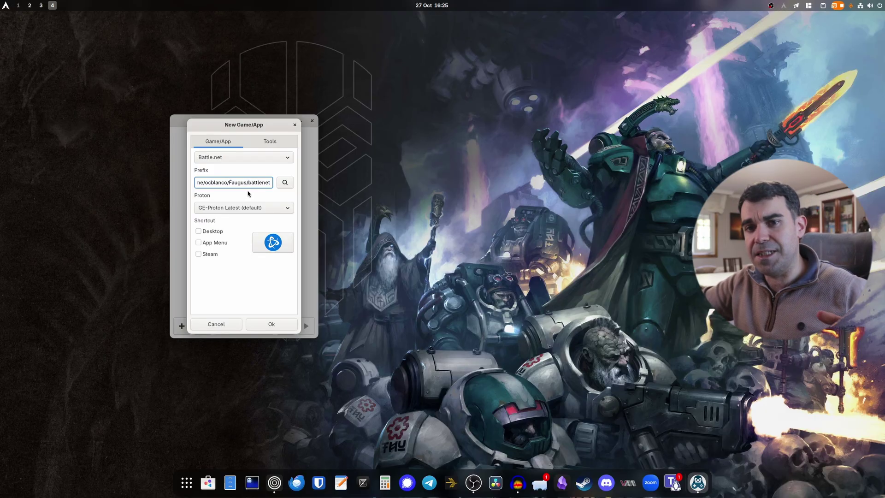
click(284, 186)
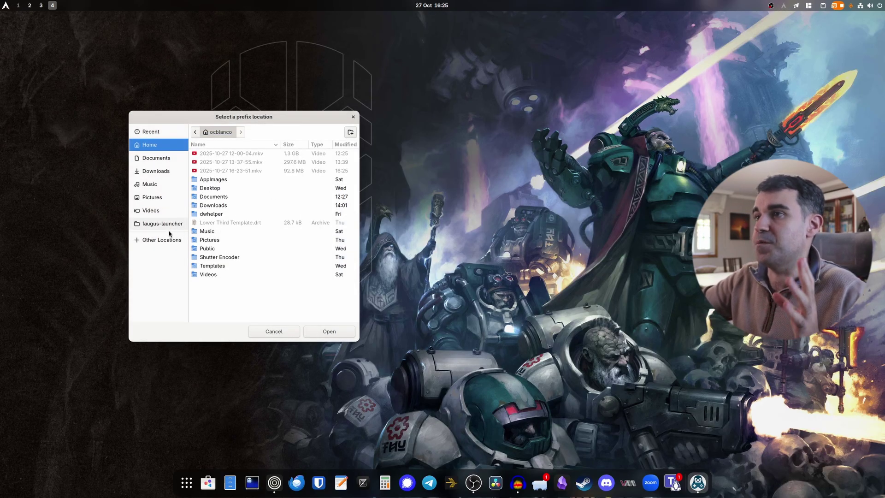
key(Escape)
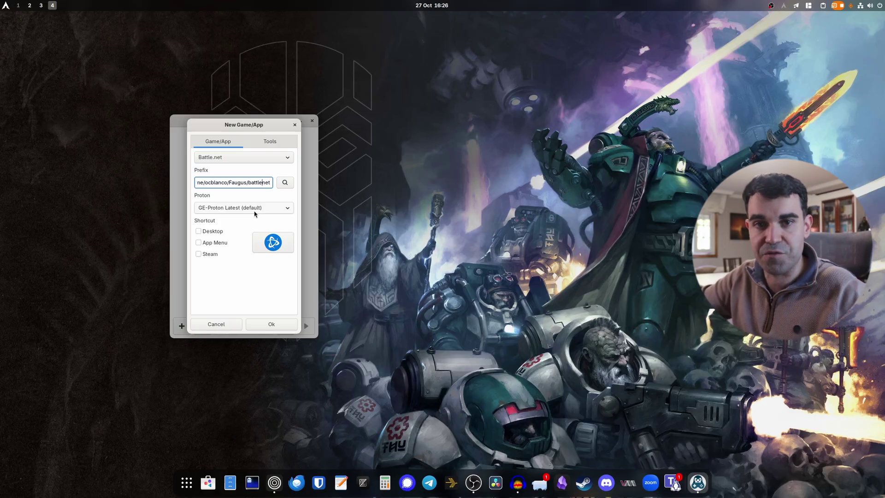
Enable the App Menu shortcut and confirm to add and install Battle.net.
click(199, 243)
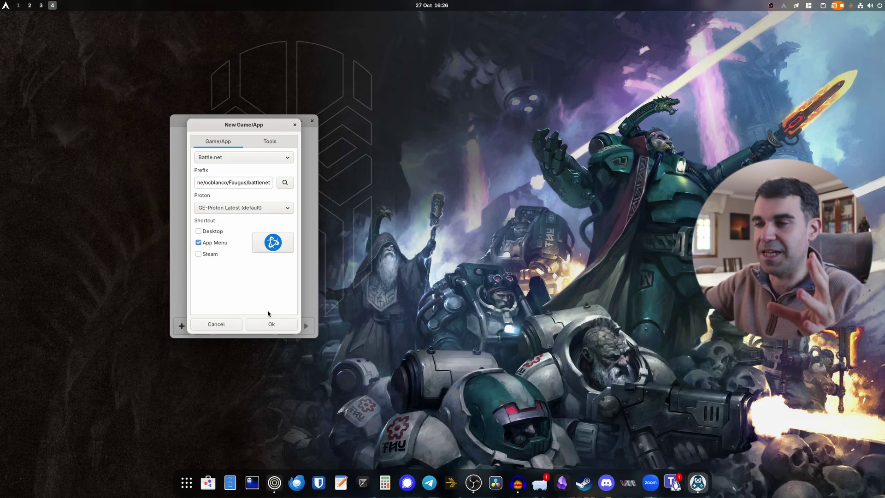
click(272, 325)
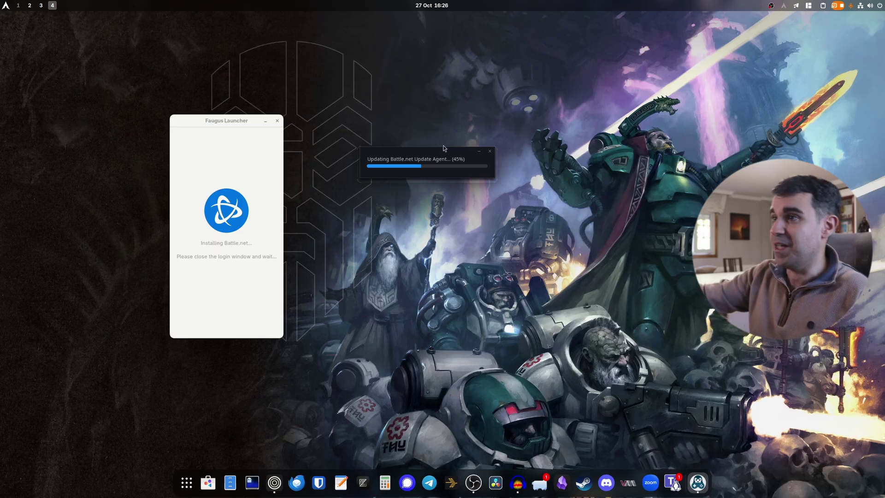
Drag the Battle.net Update Agent progress window lower on the desktop.
drag(441, 153, 379, 213)
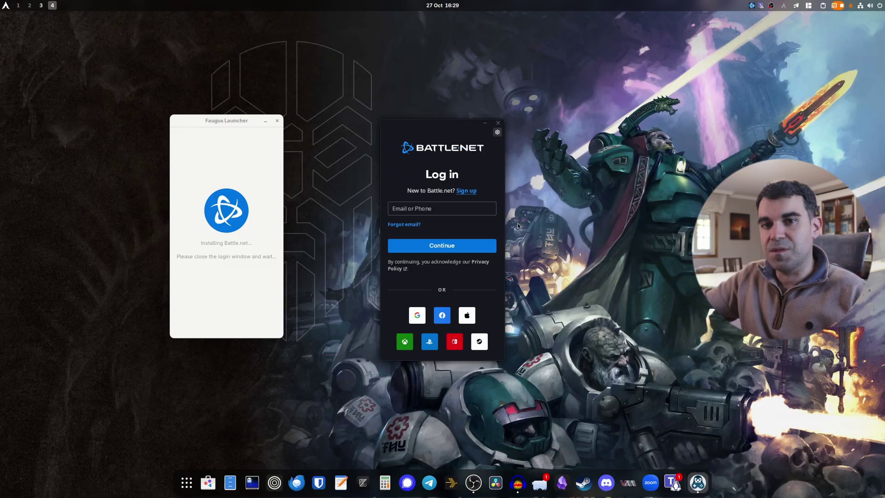
Shift the Battle.net login window a little to the left.
drag(448, 131, 415, 133)
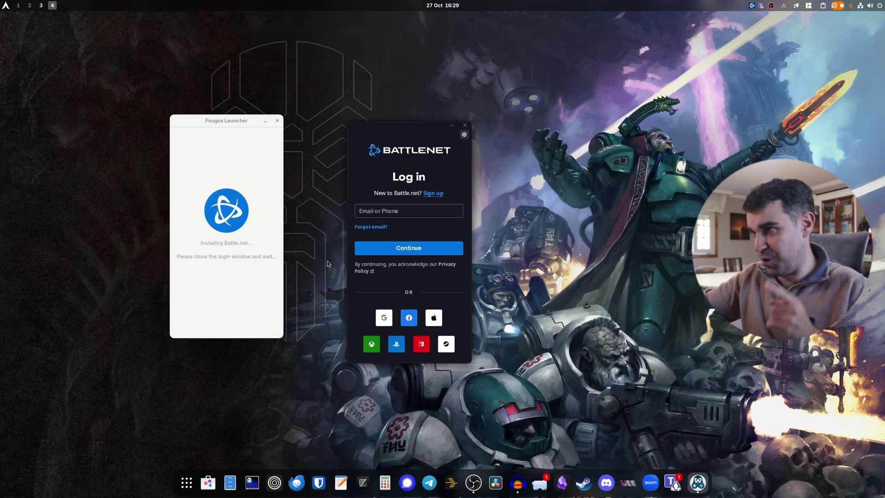
Close the Battle.net login window, centre the Faugus Launcher window, then close it.
click(466, 125)
drag(222, 122, 394, 134)
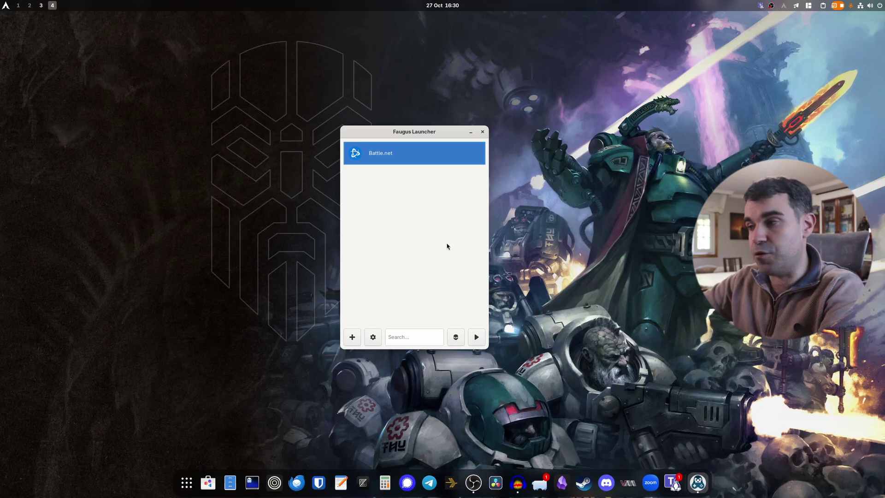
click(483, 133)
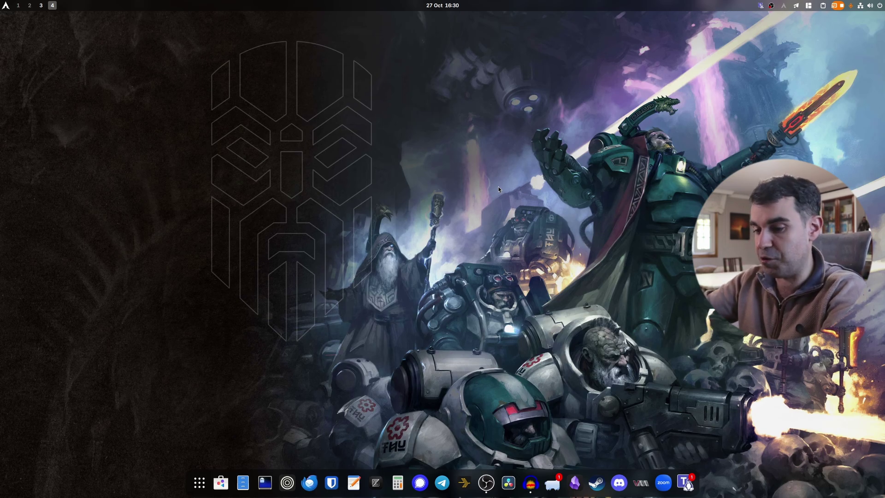
Search Activities for 'battle' and launch the Battle.net app.
key(super)
text(battle)
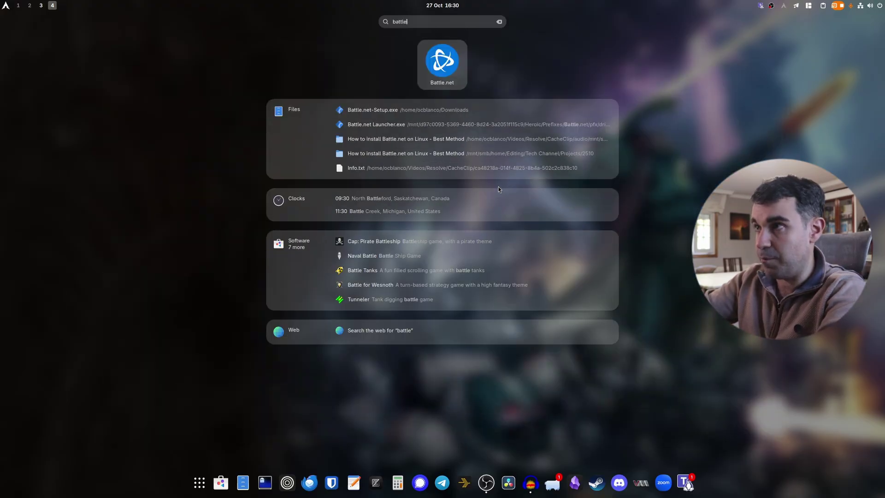
key(Return)
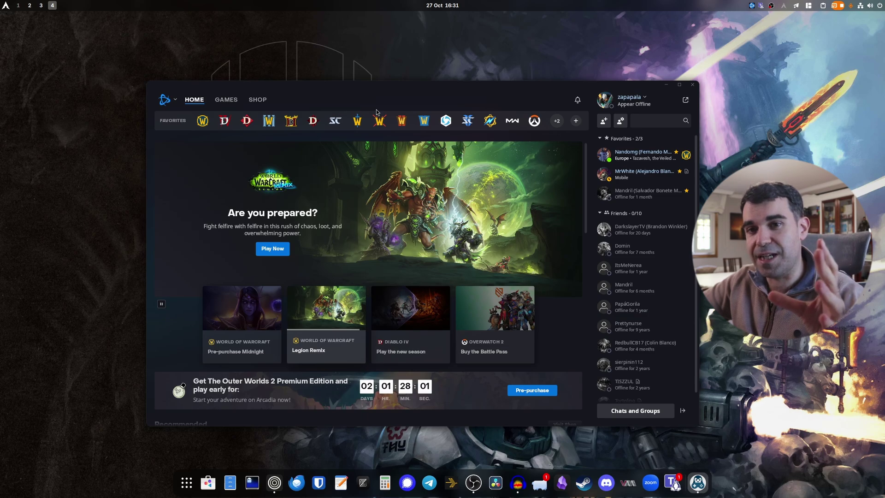
Start installing Warcraft I: Remastered from its Battle.net game page.
click(511, 123)
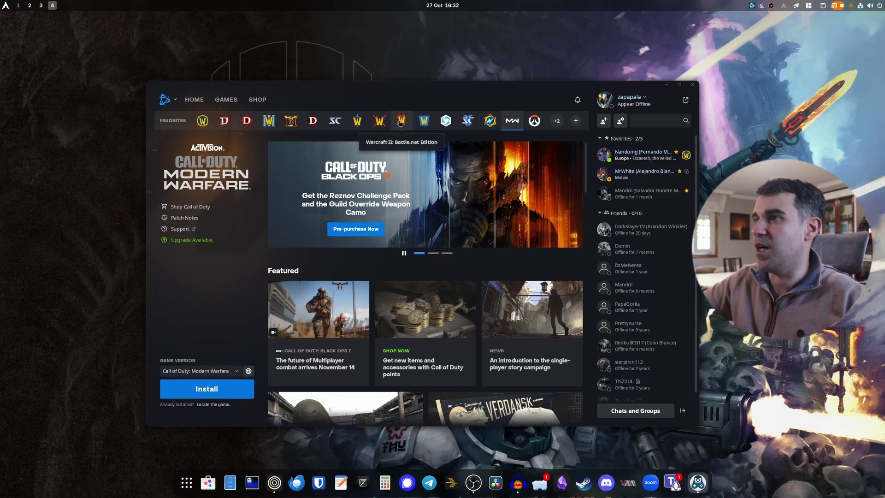
click(357, 120)
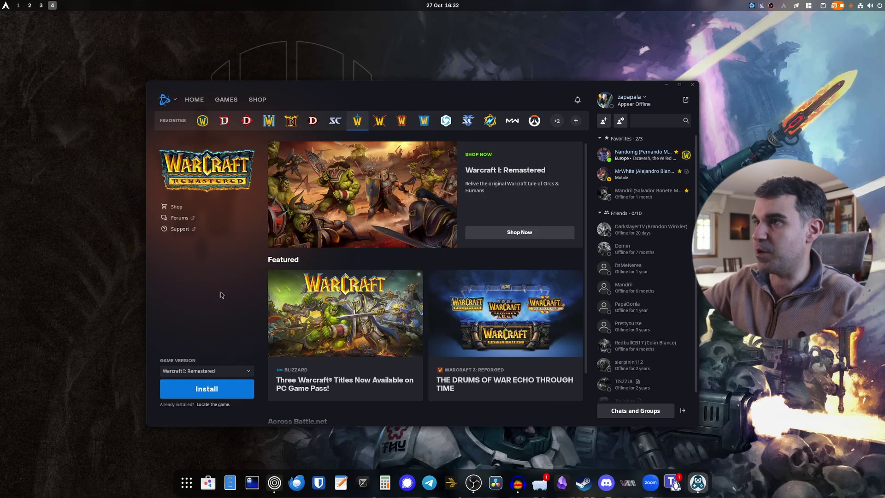
click(210, 391)
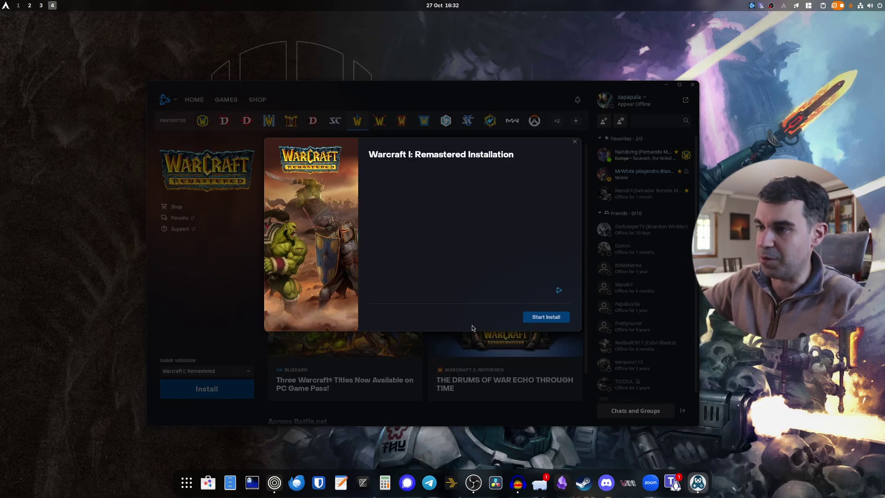
click(547, 317)
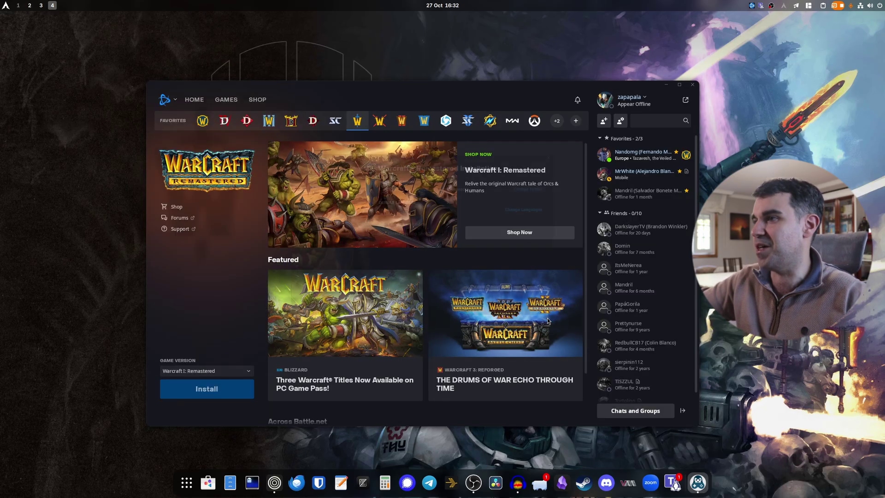
Start installing Warcraft II: Remastered, then view the Diablo III game page.
click(381, 120)
click(206, 389)
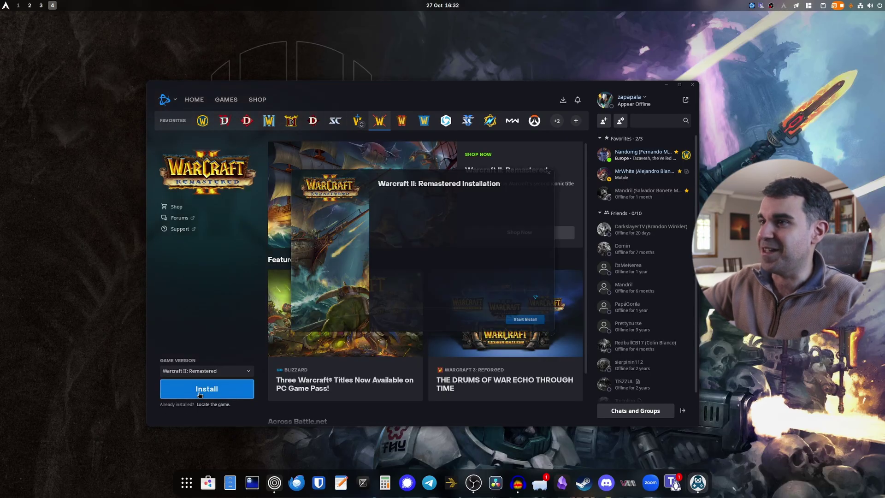
click(545, 317)
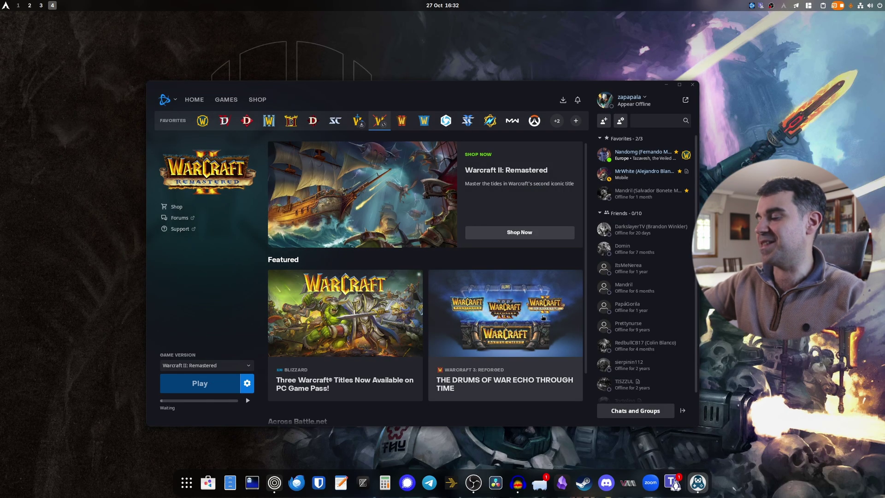
click(312, 121)
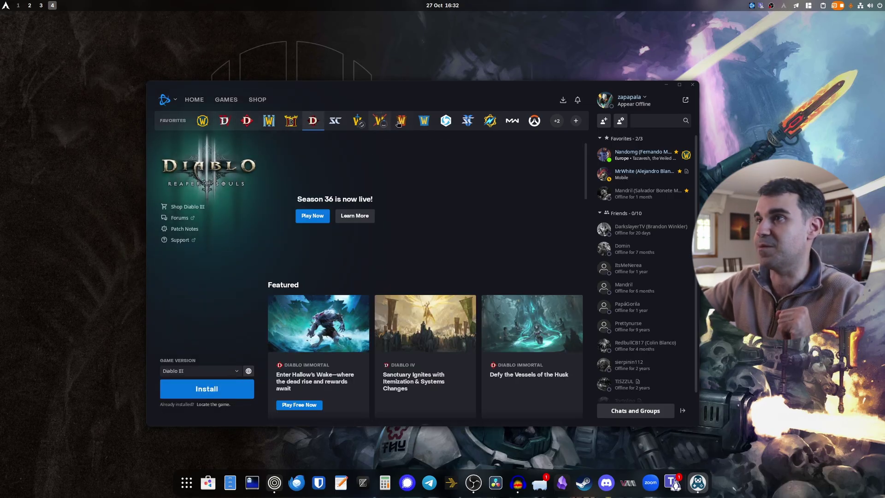